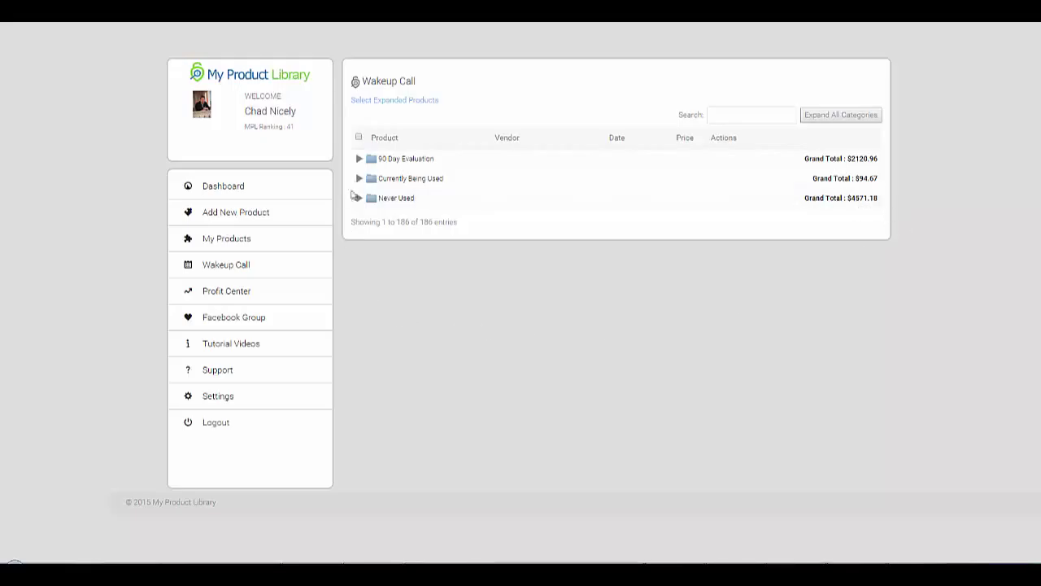
Expand the 90 Day Evaluation category, review its products by age group through Over 60 Days, and collapse it again
click(359, 159)
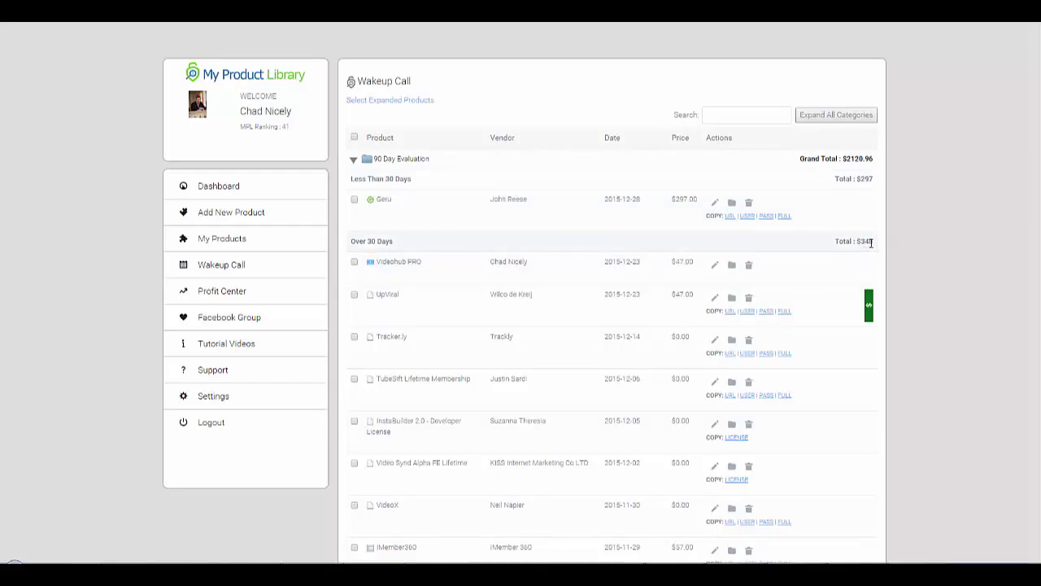
scroll(1038, 167, down, 2)
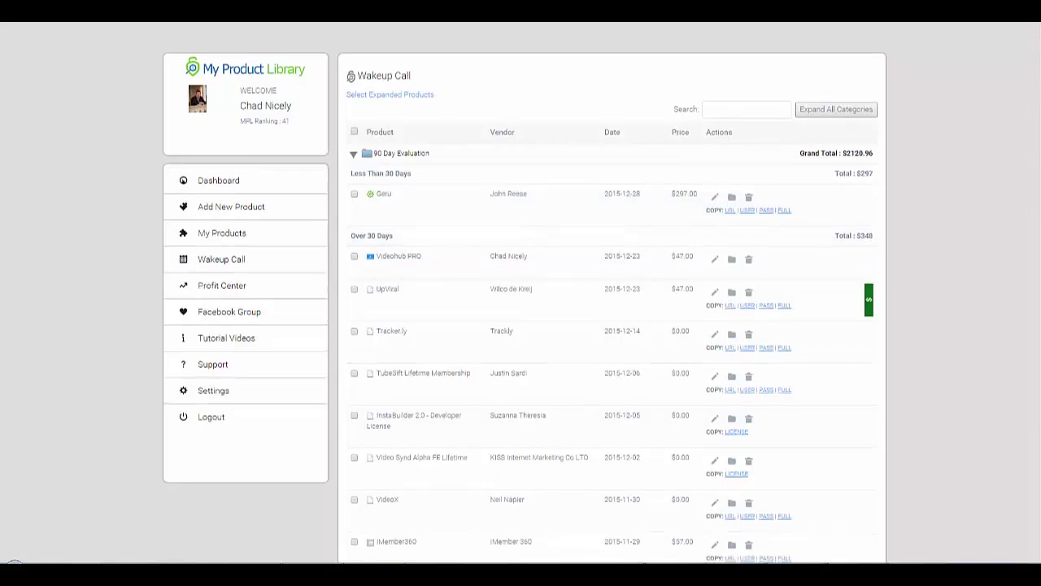
scroll(1037, 168, down, 5)
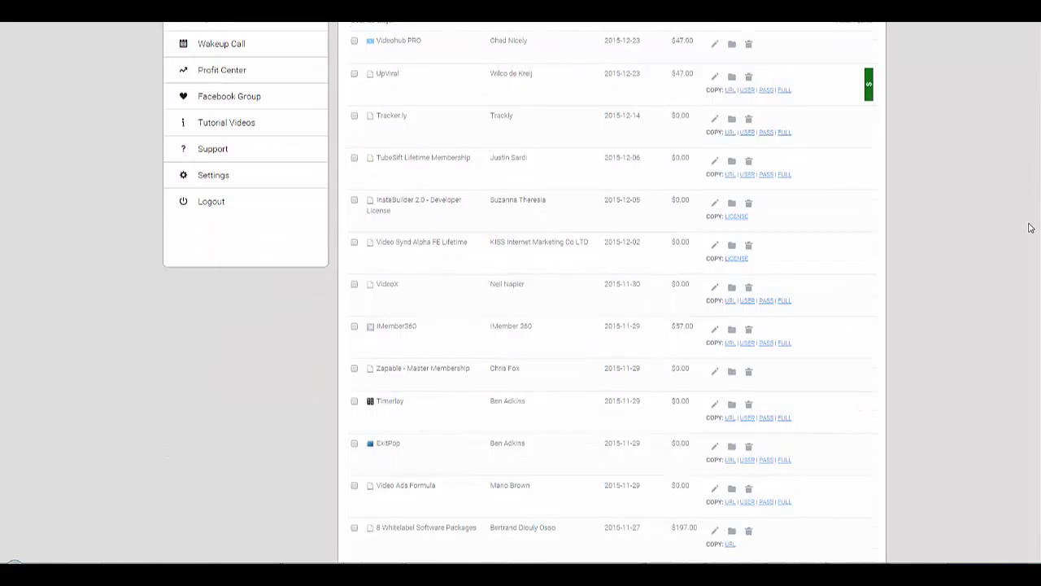
scroll(1021, 274, down, 3)
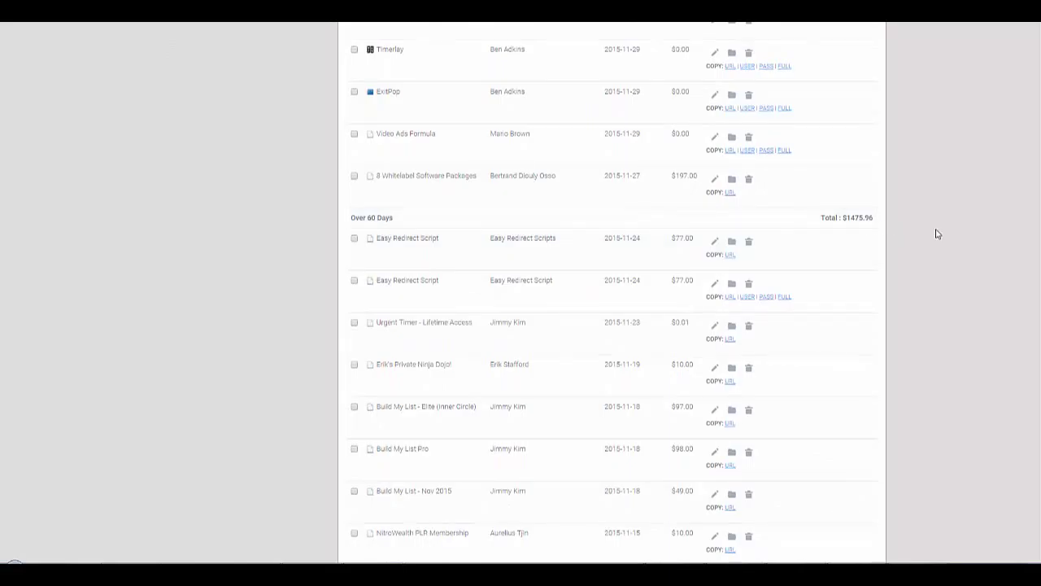
scroll(1028, 260, down, 2)
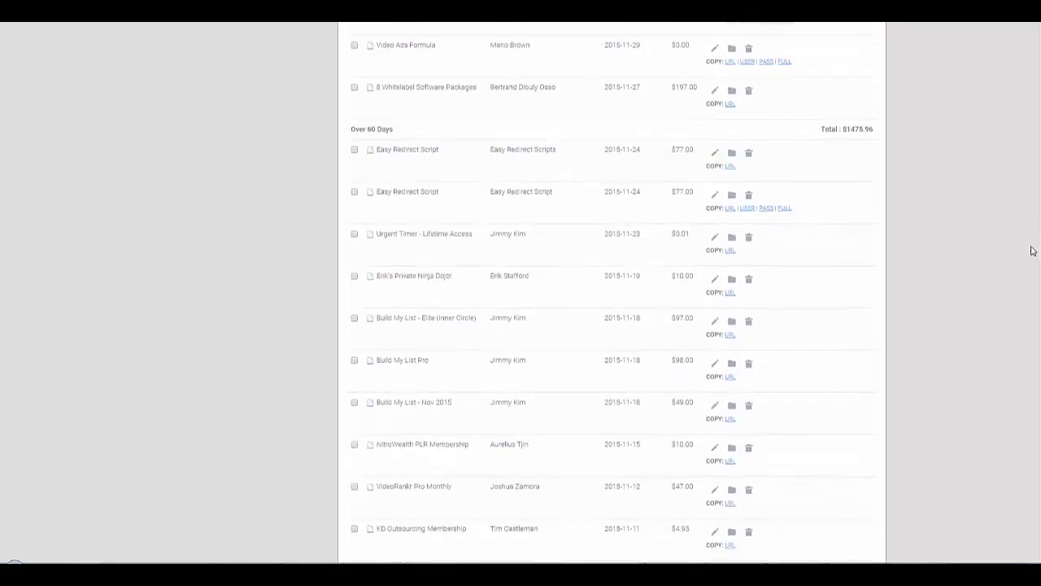
scroll(1026, 274, down, 3)
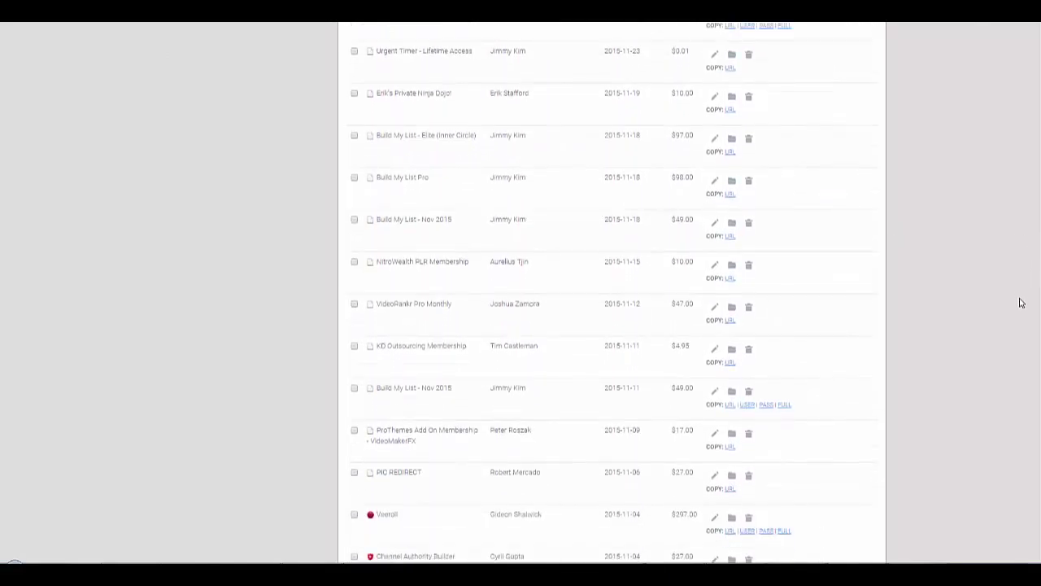
scroll(1016, 327, down, 4)
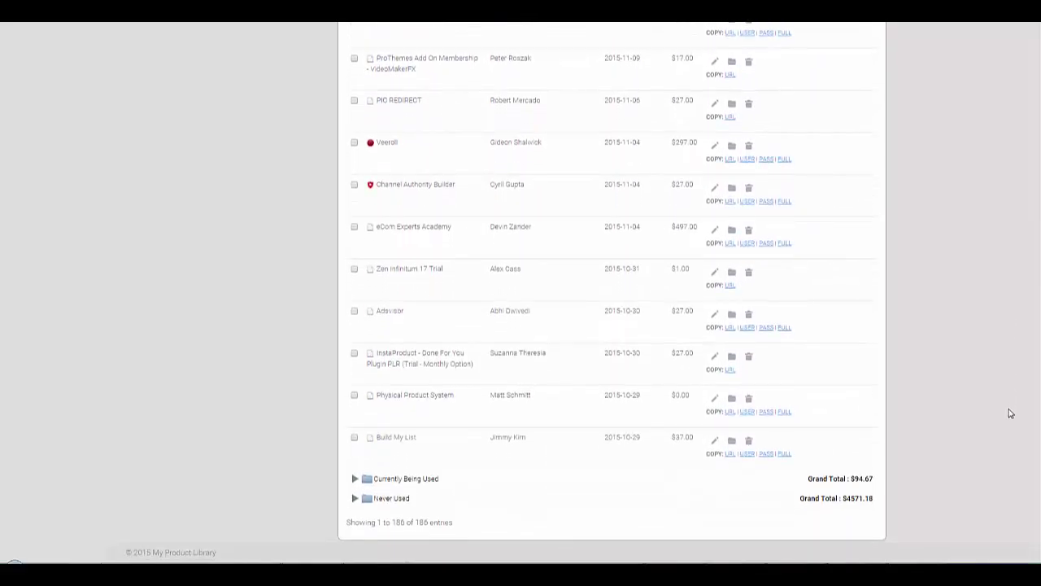
scroll(1009, 413, up, 15)
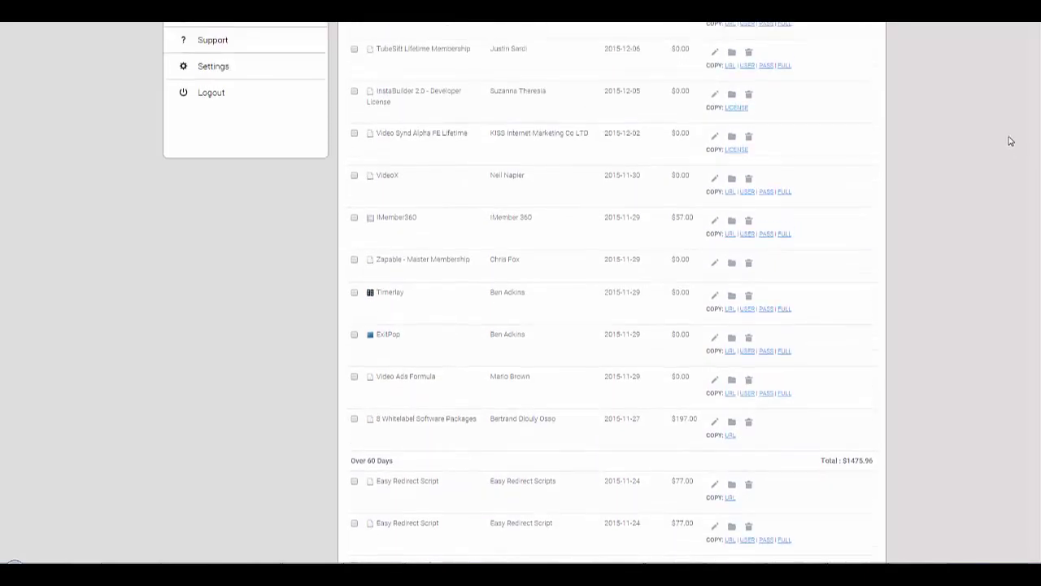
scroll(1008, 140, up, 4)
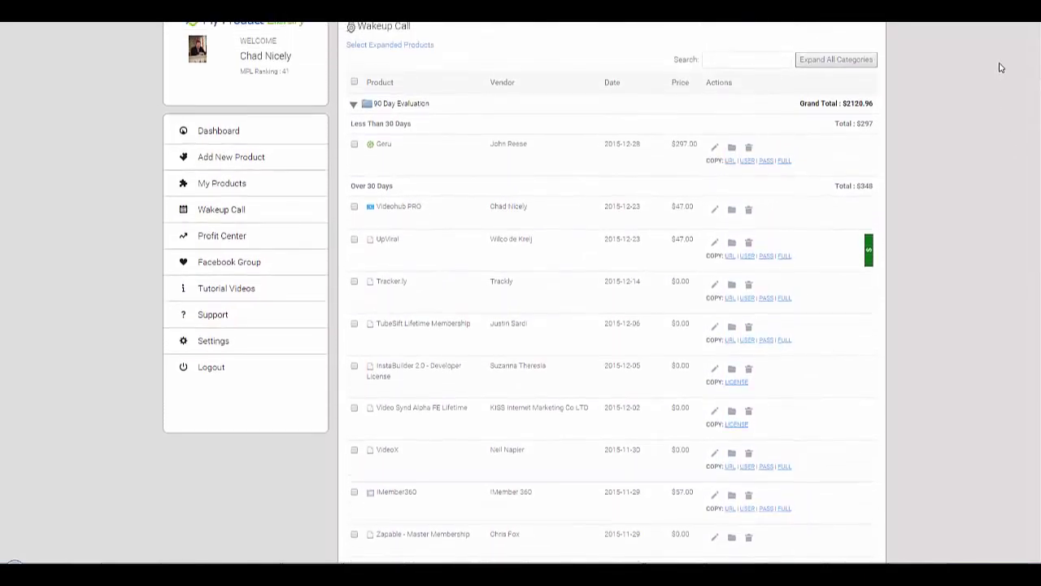
scroll(1001, 67, up, 1)
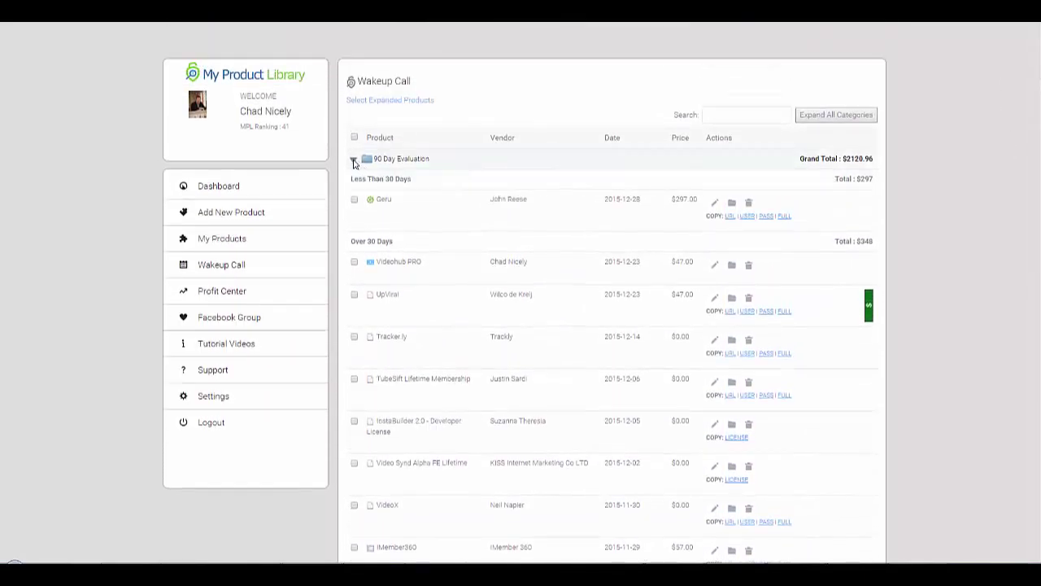
click(354, 160)
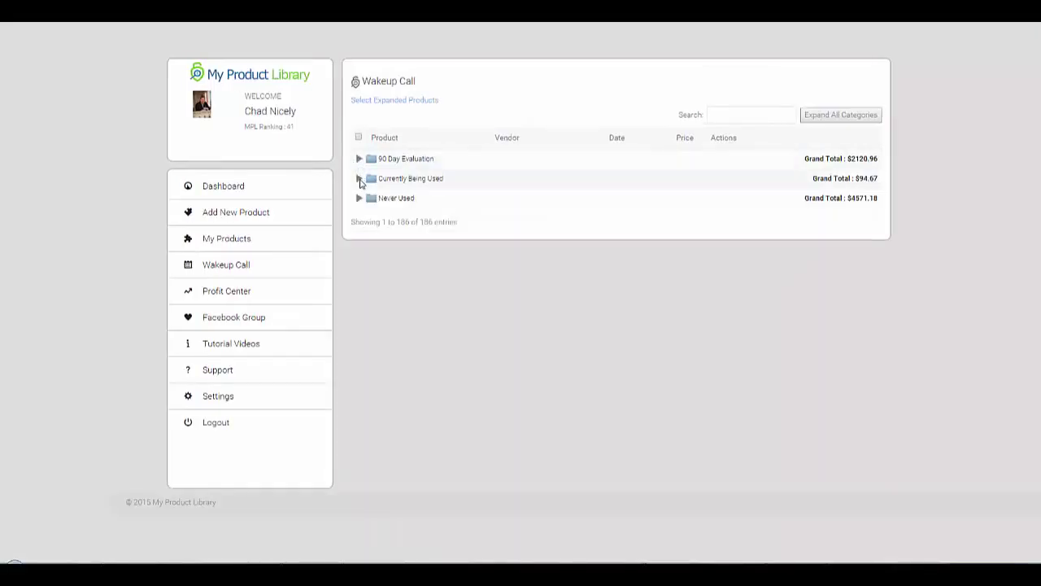
Review the products in the Currently Being Used category and recheck the 90 Day Evaluation category
click(359, 179)
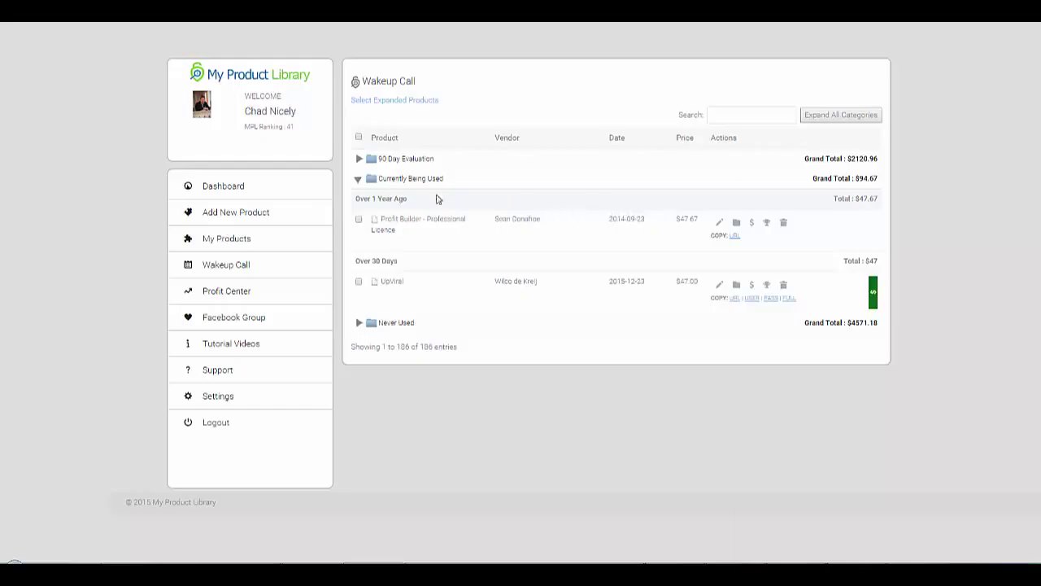
click(358, 179)
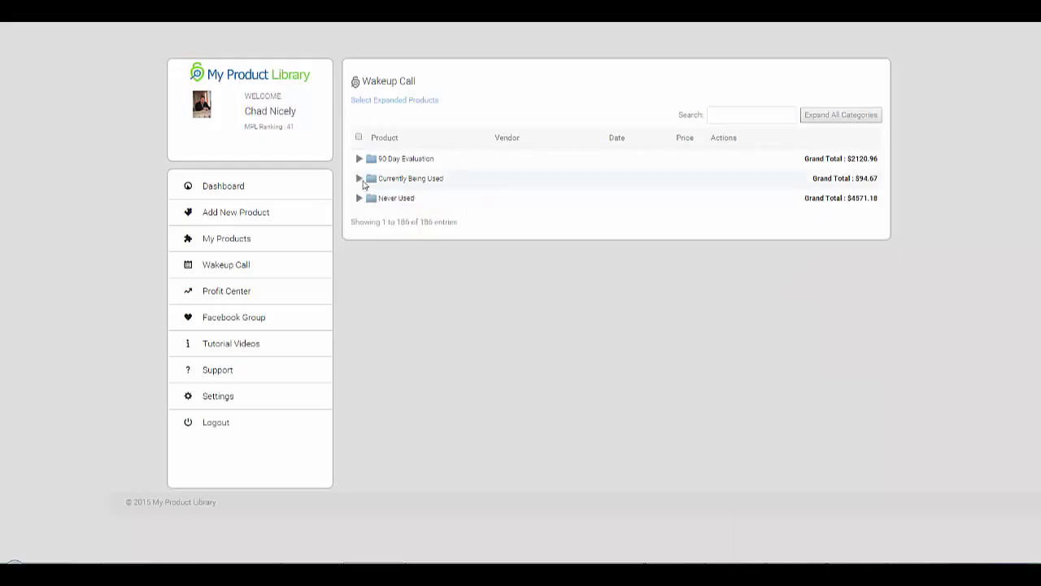
click(358, 161)
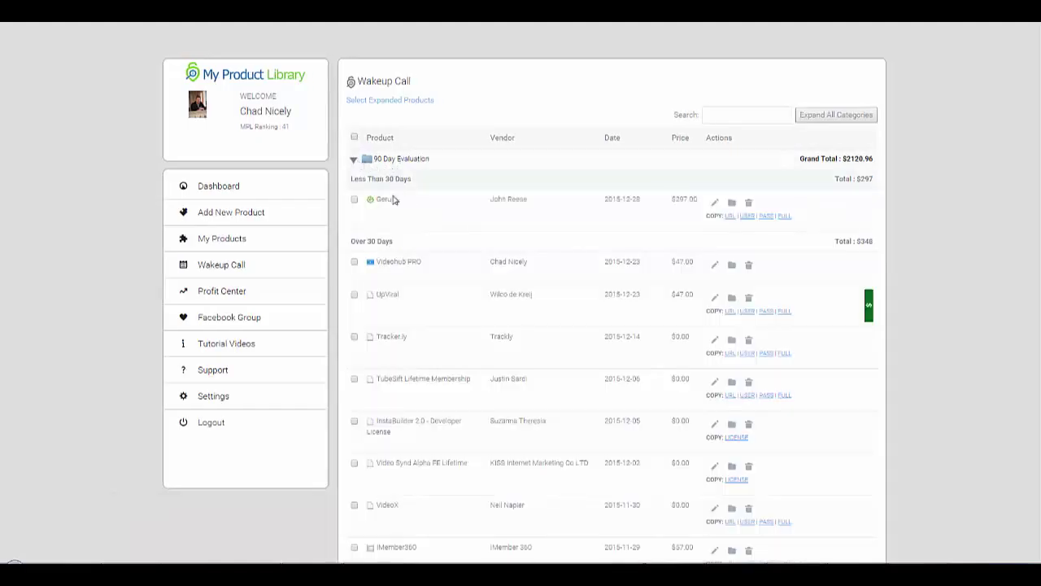
click(355, 161)
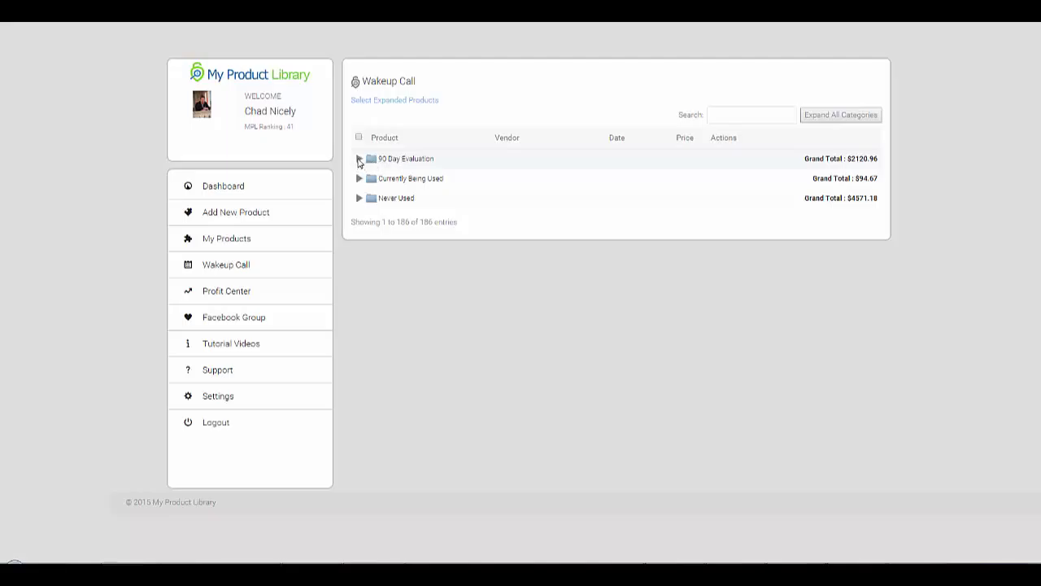
click(358, 160)
drag(376, 158, 430, 156)
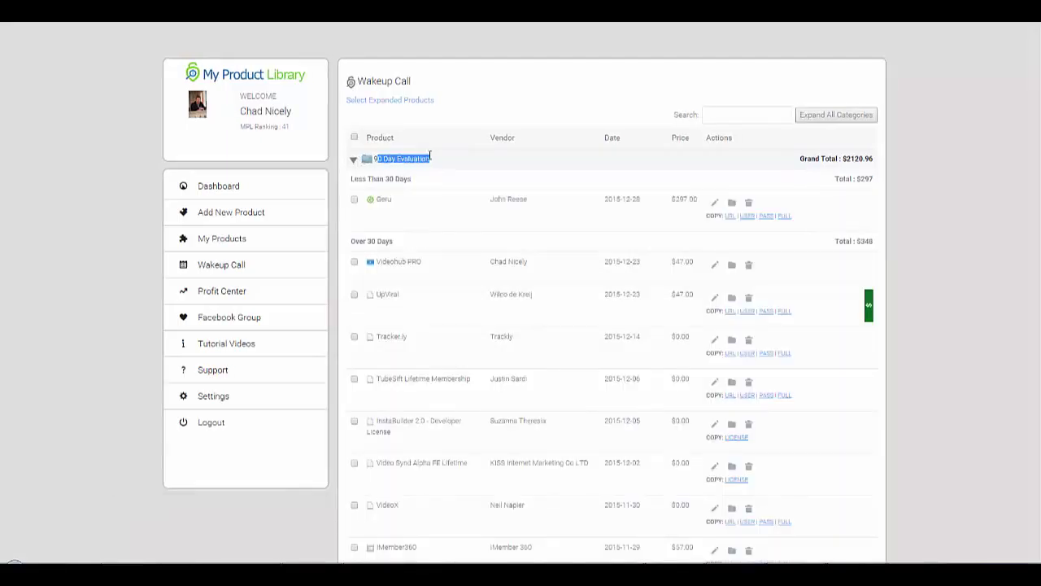
click(431, 157)
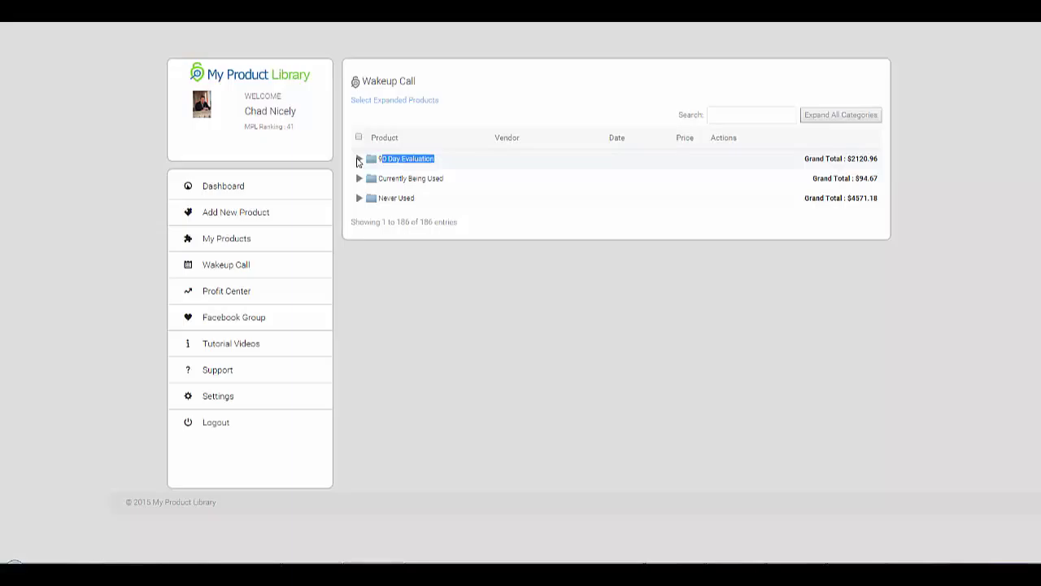
Select Videohub PRO in the 90 Day Evaluation category and view the bulk actions available for it
click(359, 159)
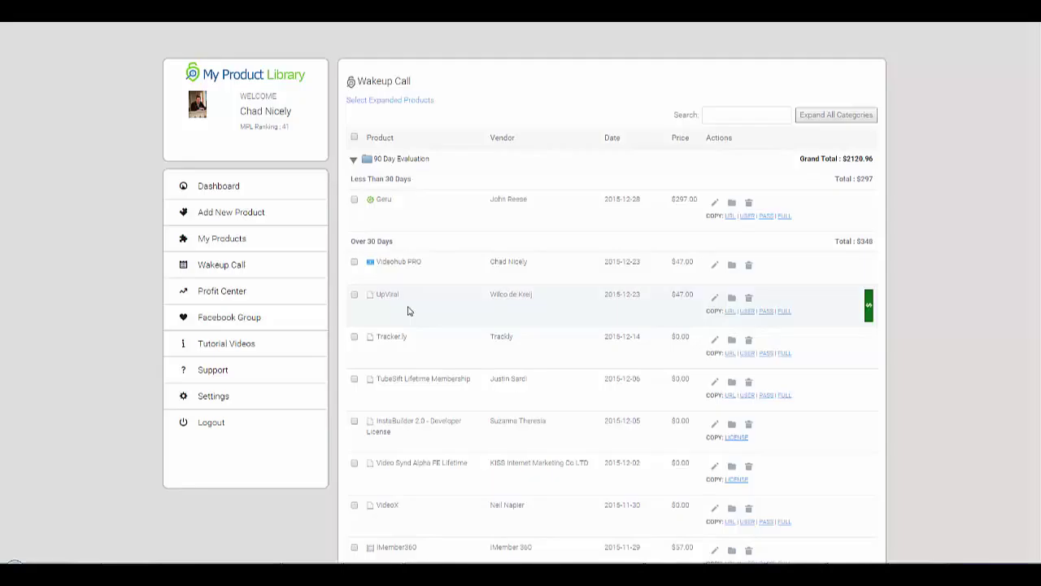
click(355, 264)
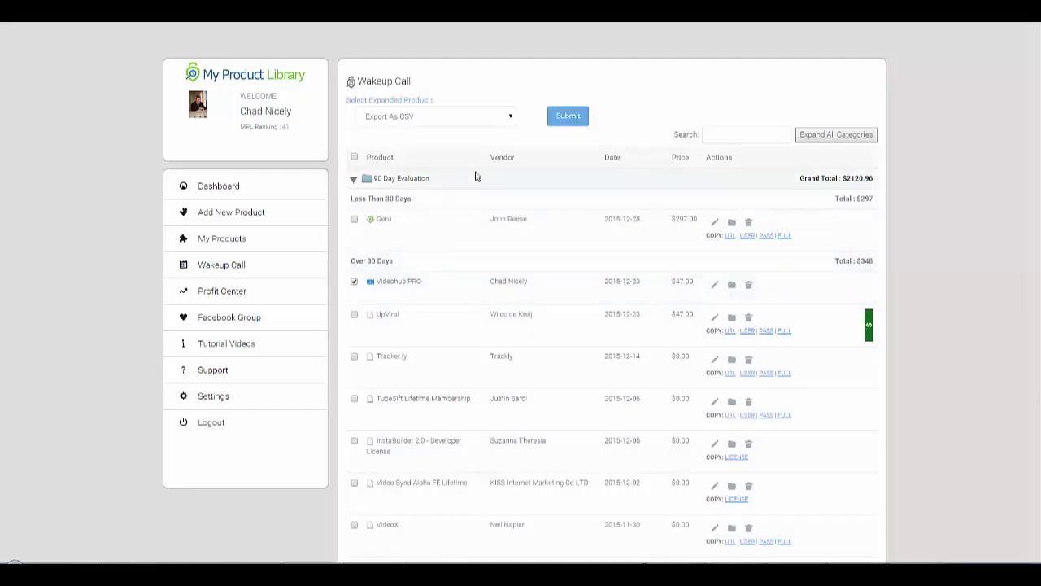
click(510, 117)
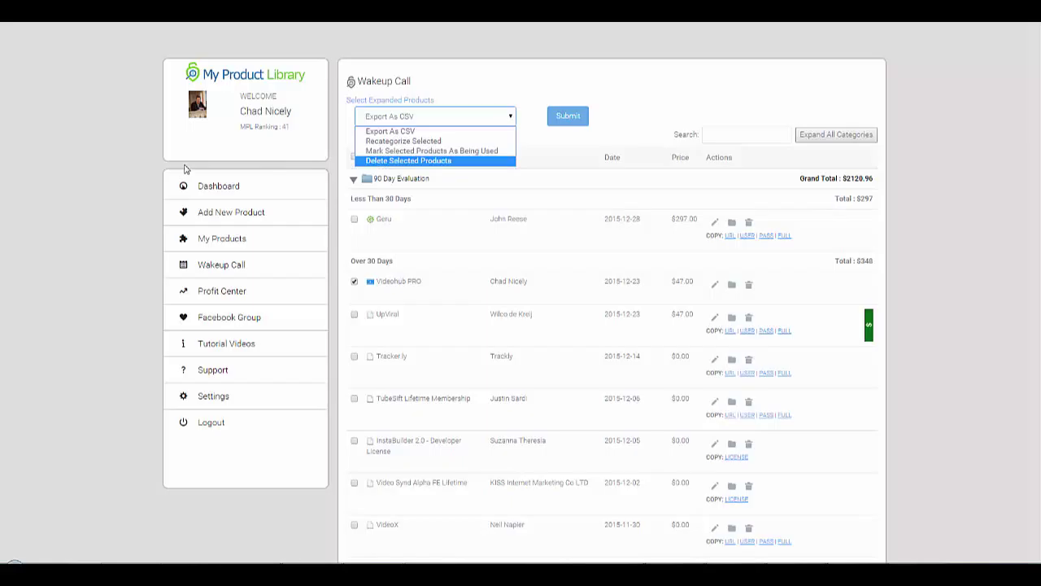
click(104, 181)
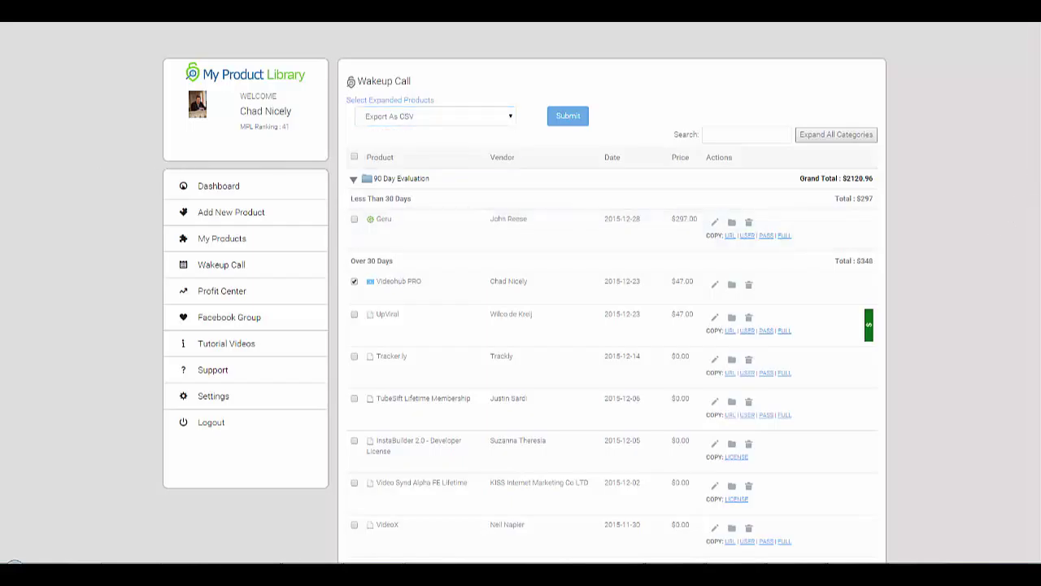
Add ExitPop, Video Ads Formula and 8 Whitelabel Software Packages from the Over 30 Days group to the selection
scroll(524, 297, down, 2)
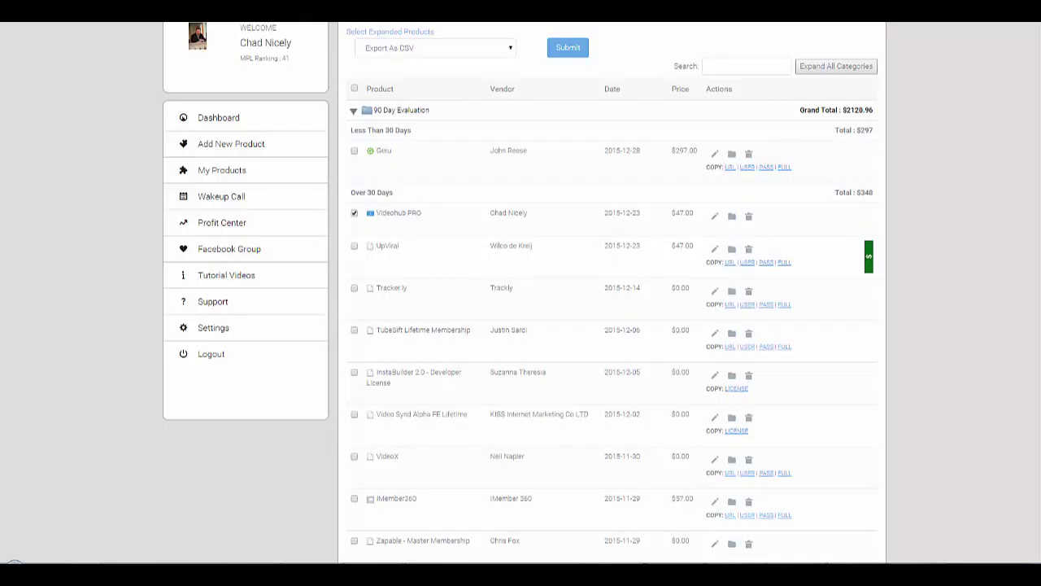
scroll(524, 298, down, 2)
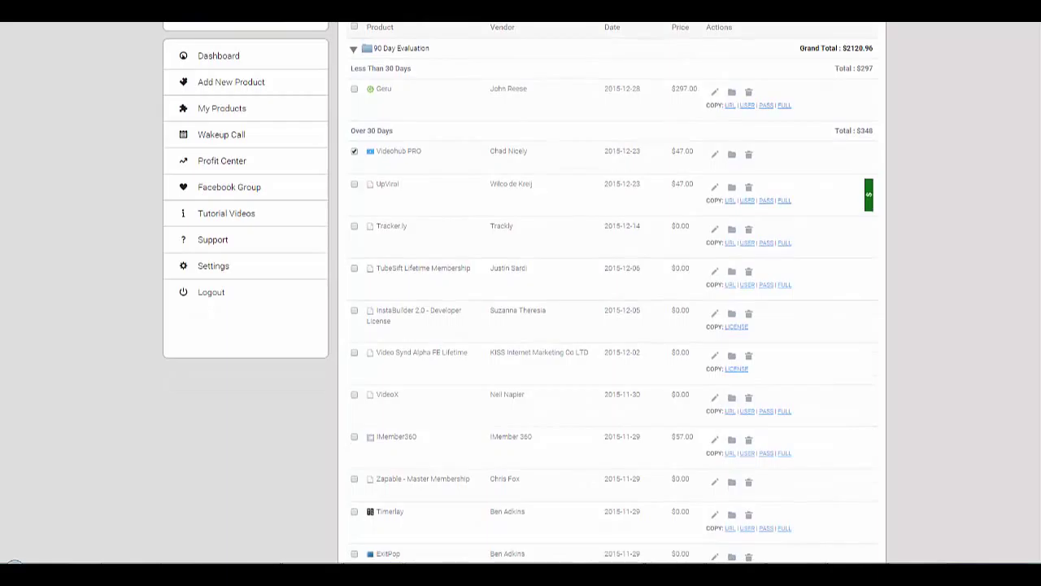
scroll(525, 297, down, 1)
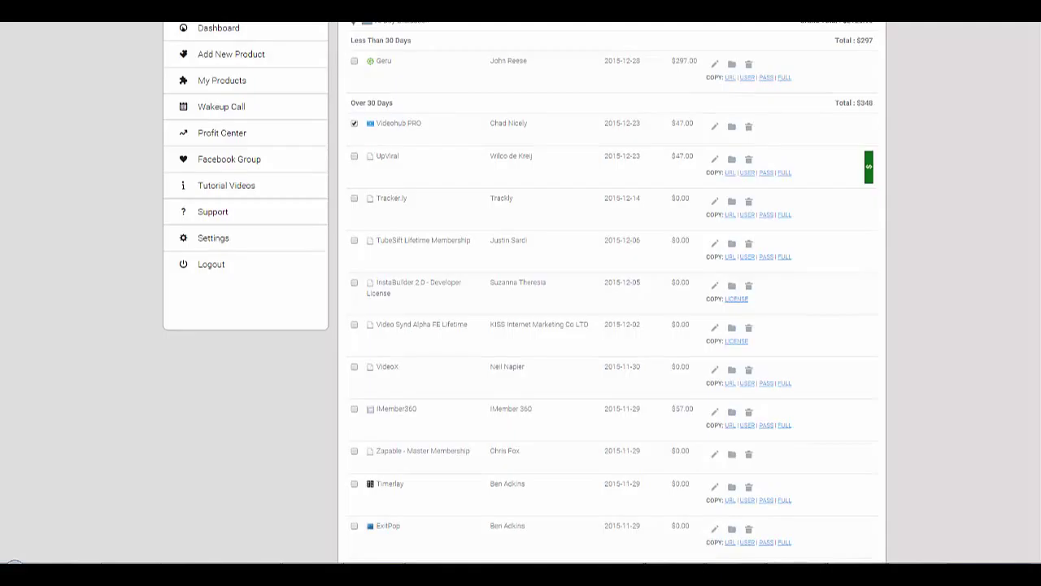
scroll(525, 298, down, 1)
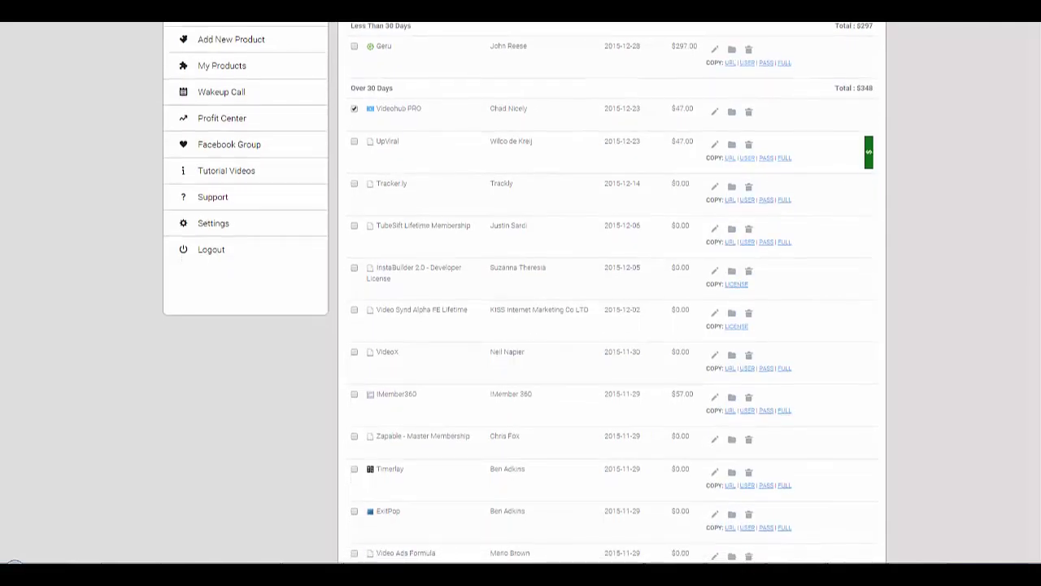
scroll(1035, 266, down, 5)
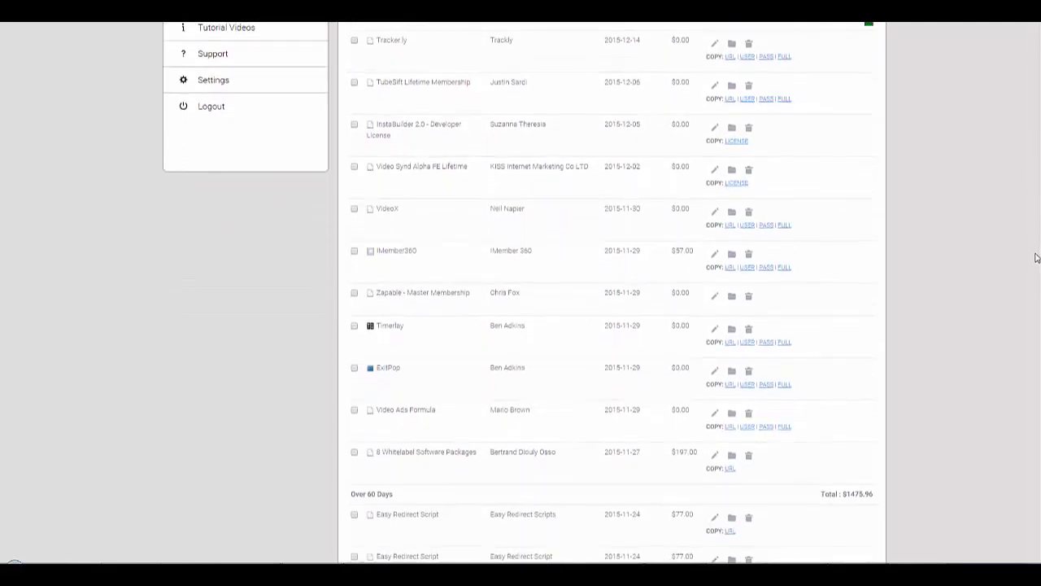
scroll(1035, 266, down, 1)
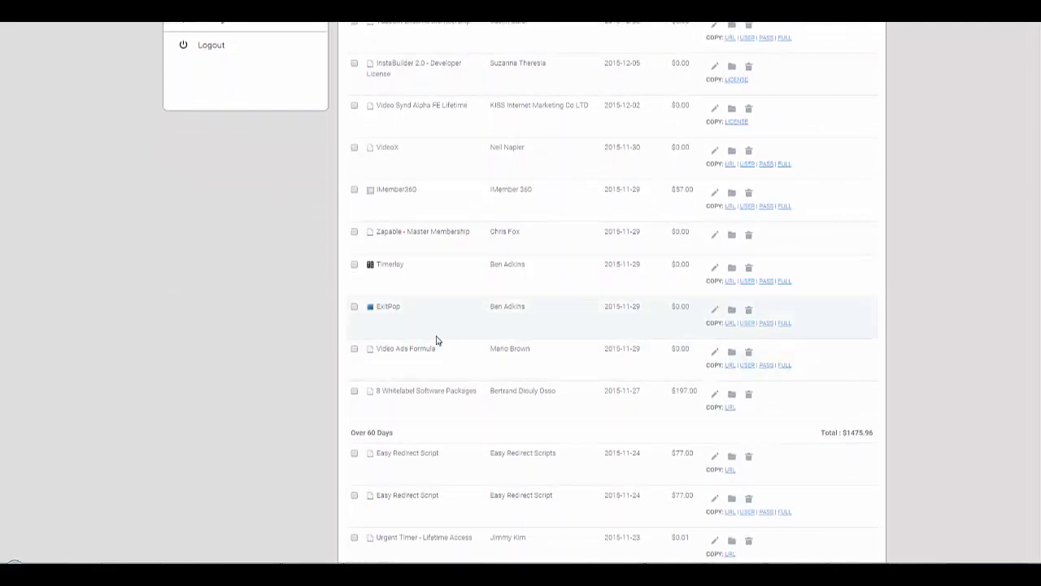
click(355, 351)
click(356, 391)
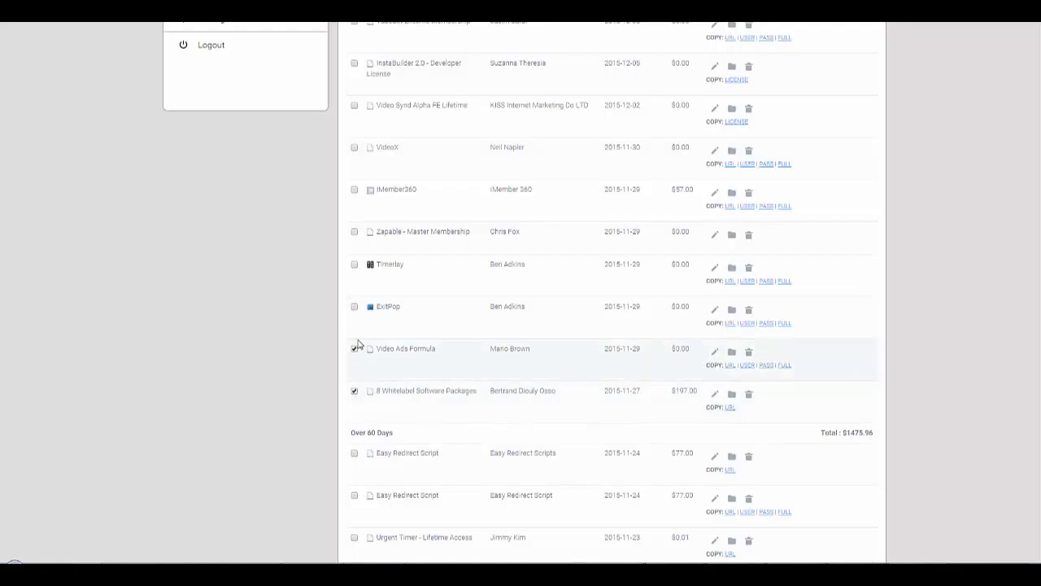
click(355, 307)
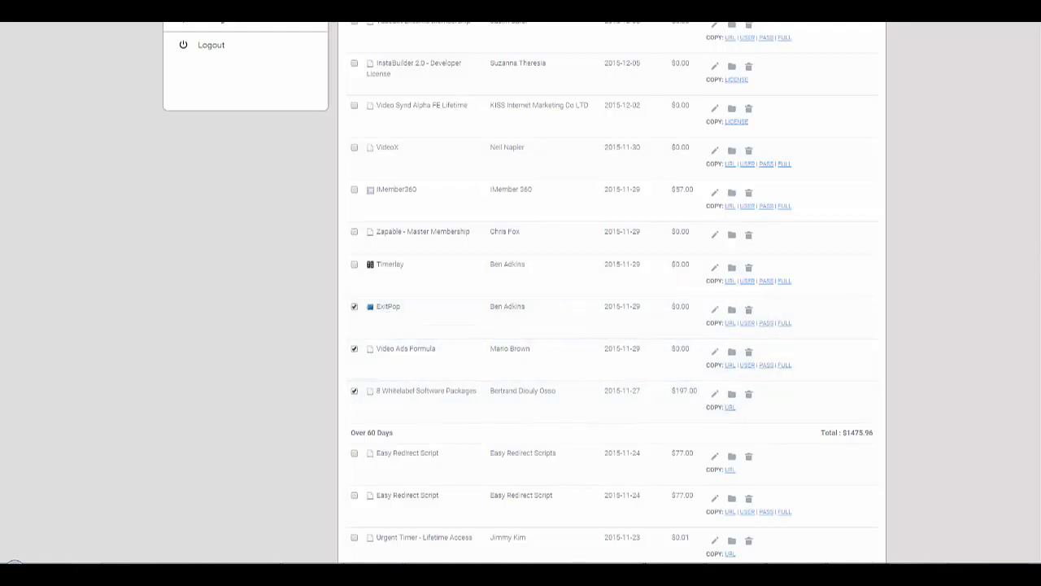
Check the bulk action choices for the selected products, including Mark Selected Products As Being Used
scroll(1037, 113, up, 5)
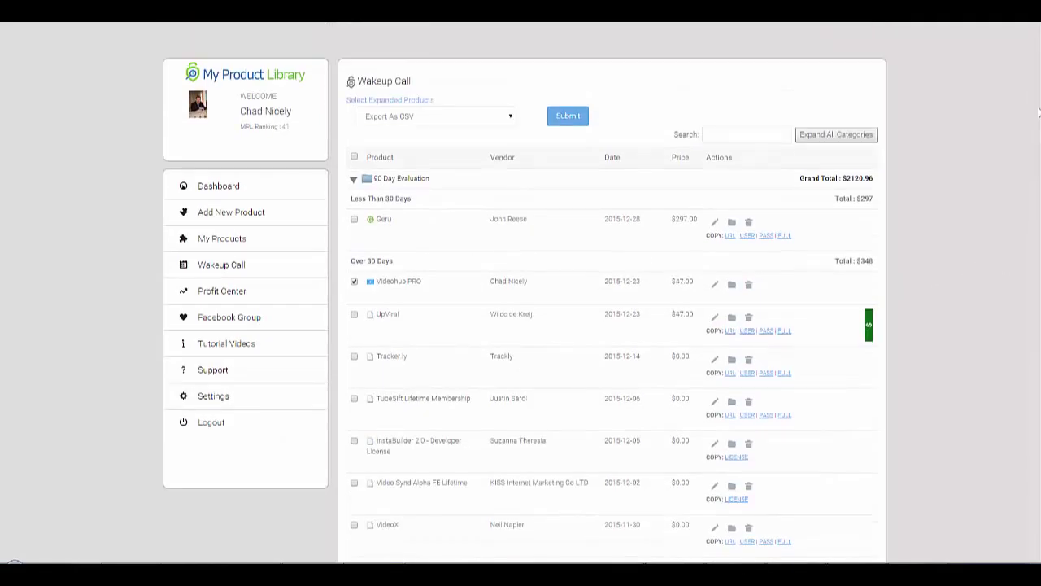
click(511, 121)
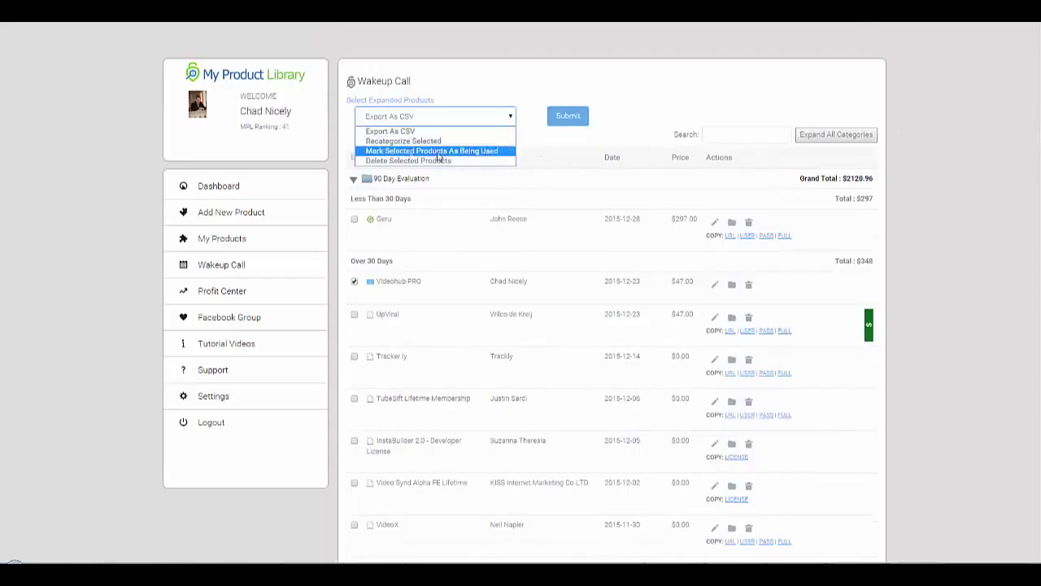
click(1006, 151)
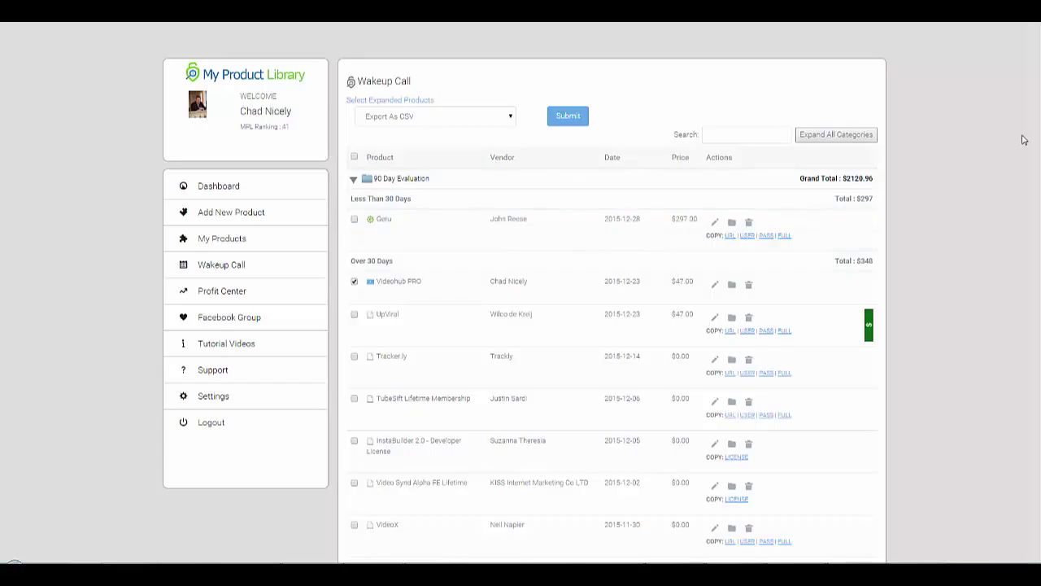
Look through the full 90 Day Evaluation list down to the Currently Being Used and Never Used categories
scroll(1032, 305, down, 8)
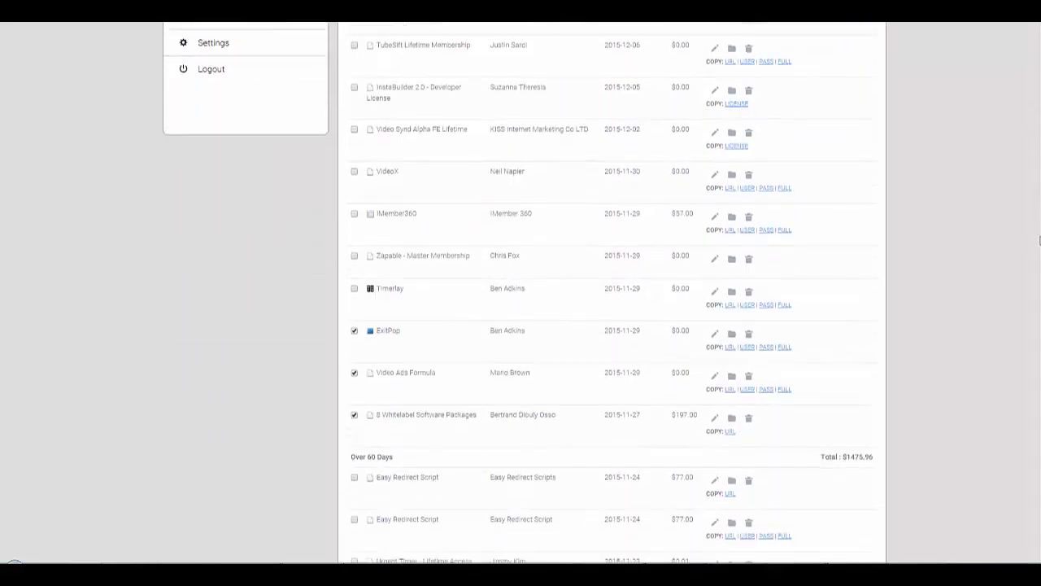
scroll(1032, 305, down, 6)
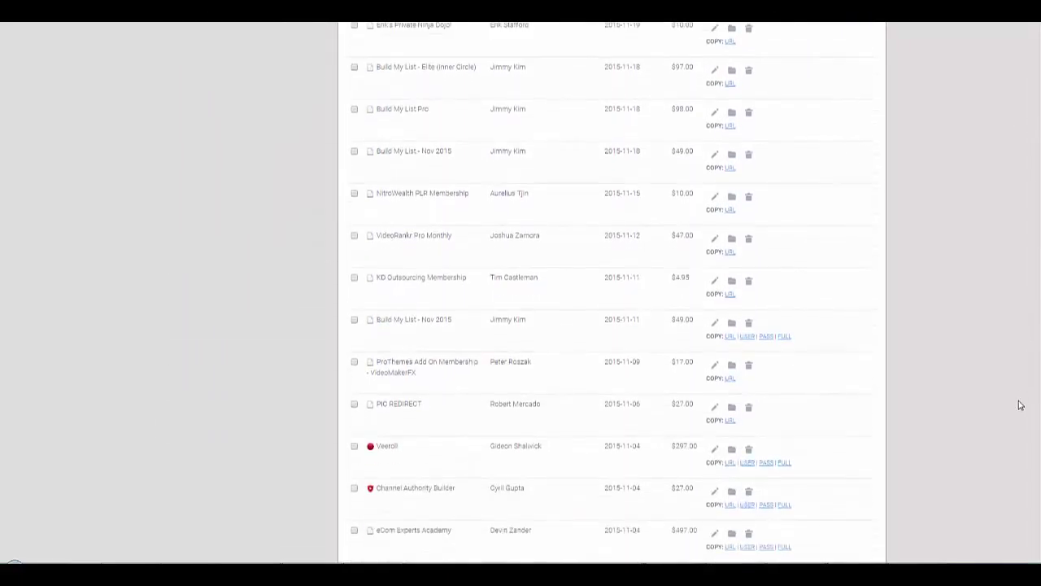
scroll(1021, 447, down, 3)
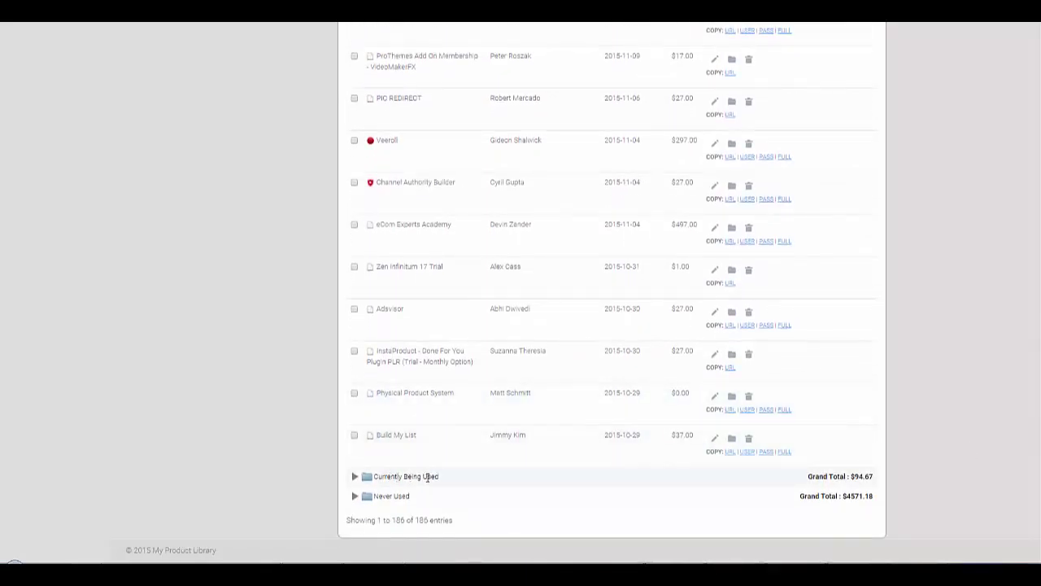
scroll(1031, 182, up, 15)
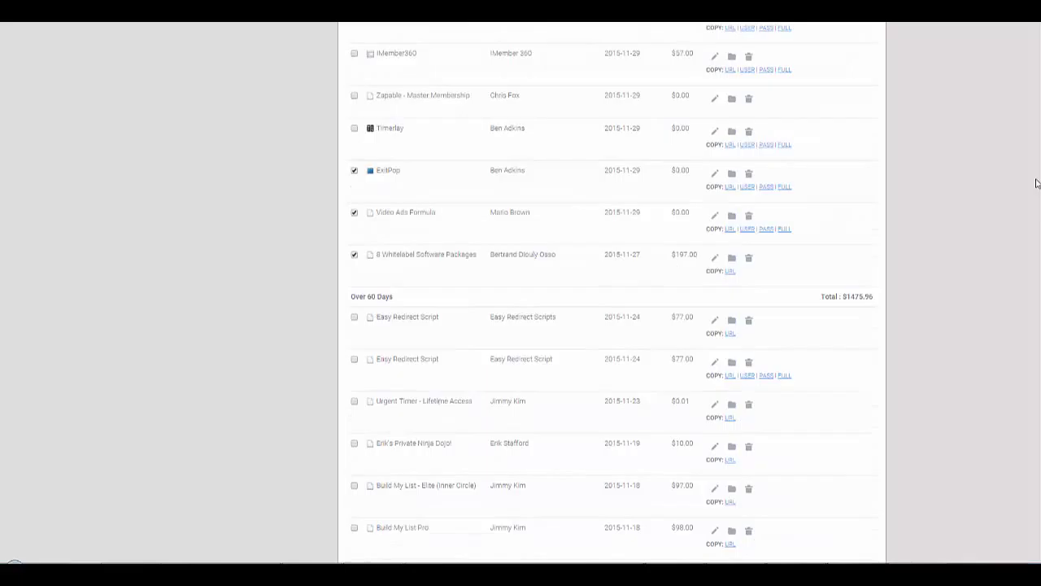
scroll(1027, 66, up, 1)
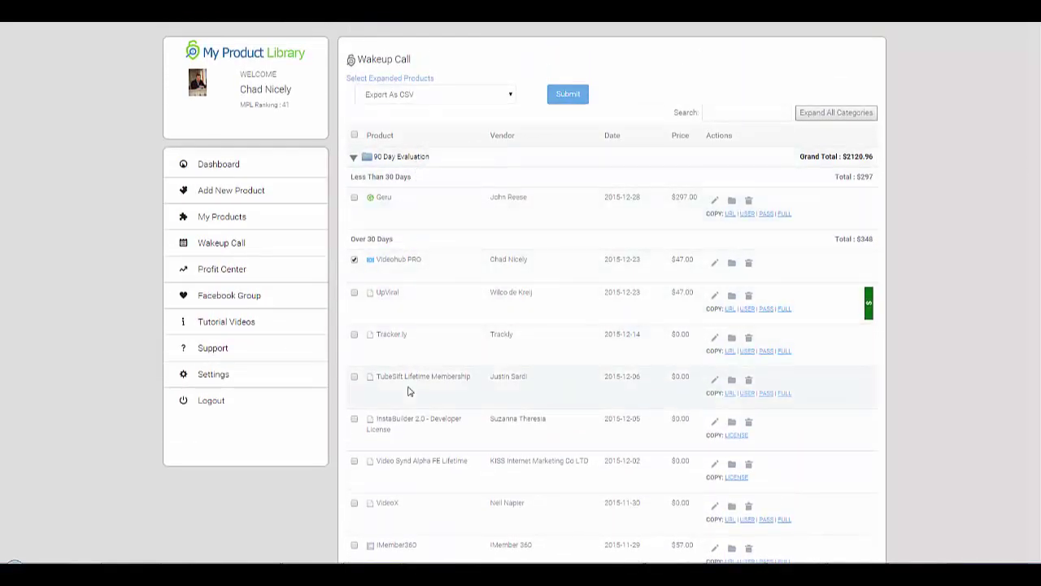
scroll(953, 389, down, 15)
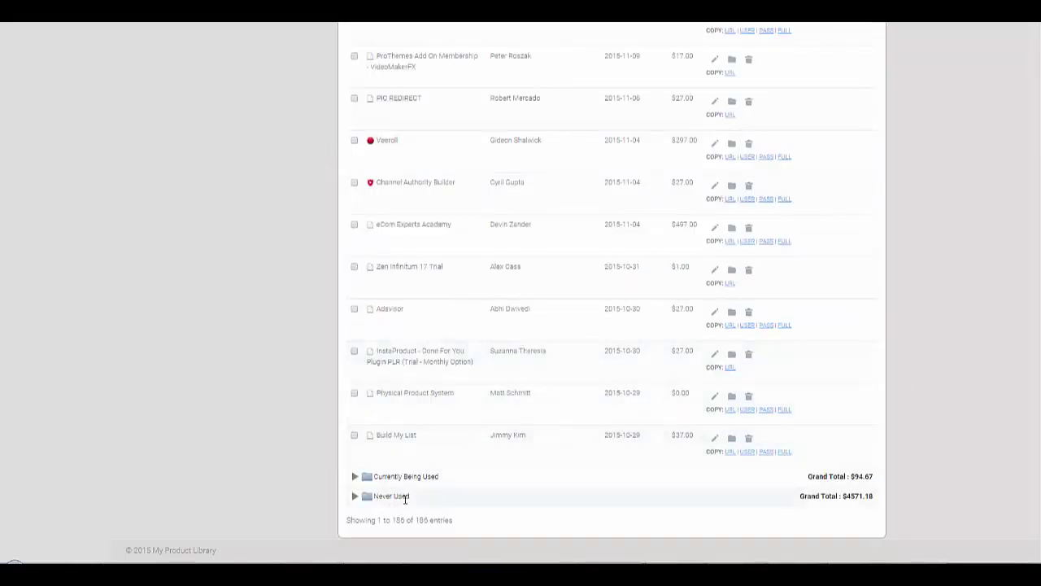
scroll(521, 292, up, 20)
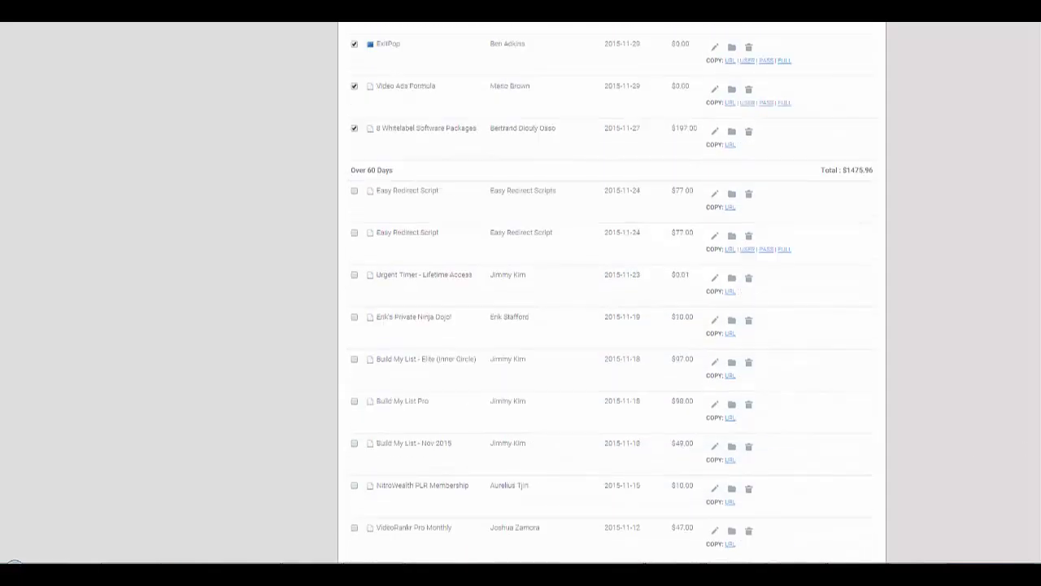
scroll(521, 293, up, 2)
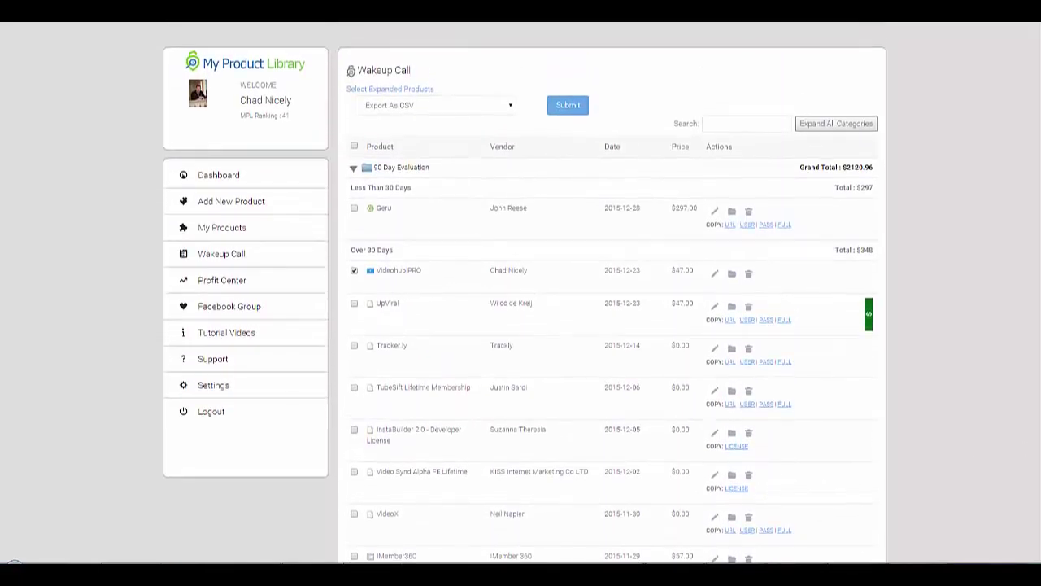